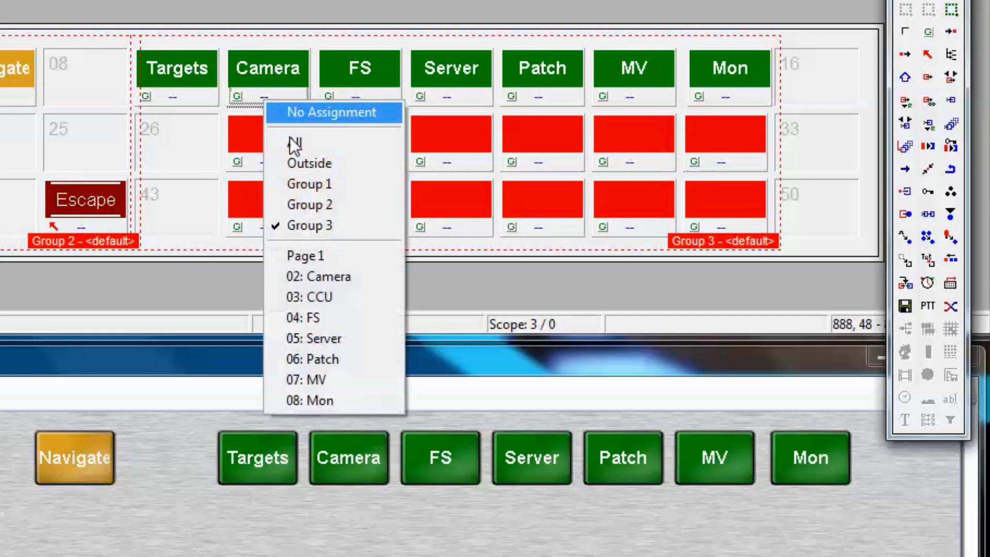
Link the green Camera, FS and Server target buttons to pages 02: Camera, 04: FS and 05: Server
click(330, 274)
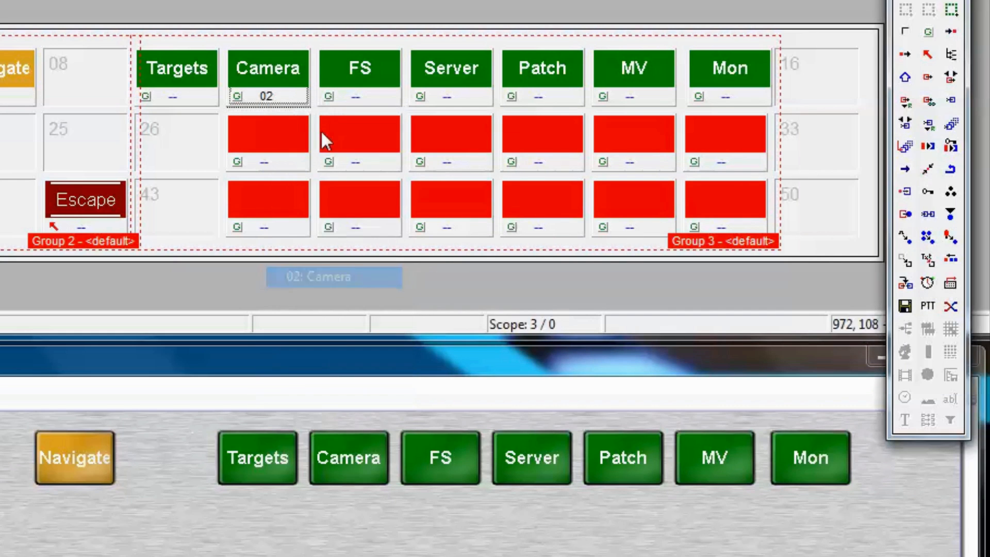
click(353, 101)
click(406, 321)
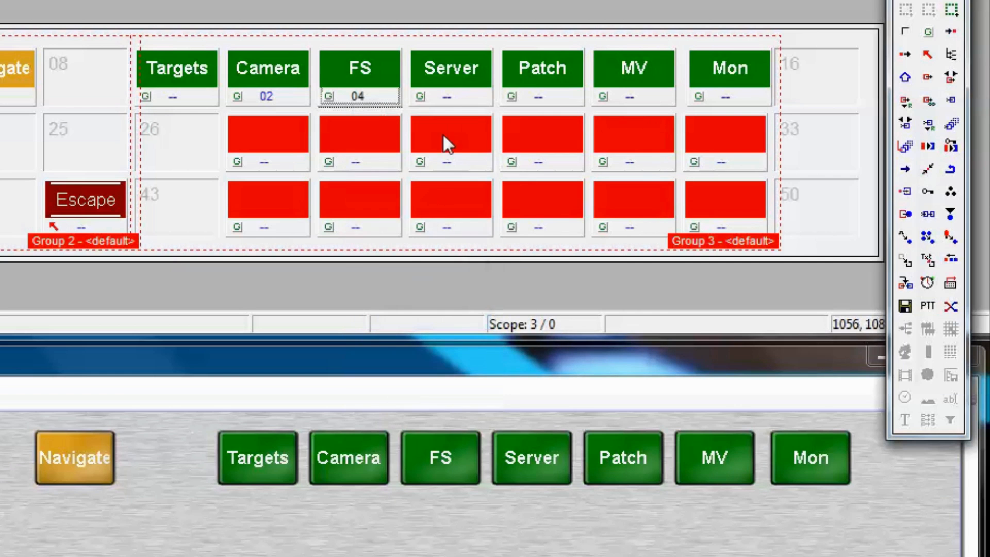
click(448, 97)
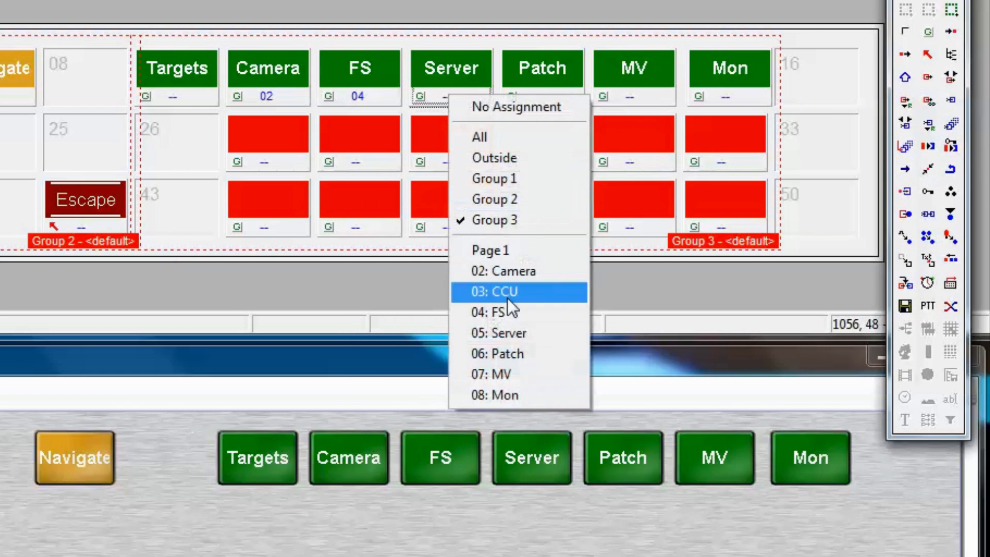
click(514, 331)
Link the green Patch, MV and Mon target buttons to pages 06: Patch, 07: MV and 08: Mon
click(539, 98)
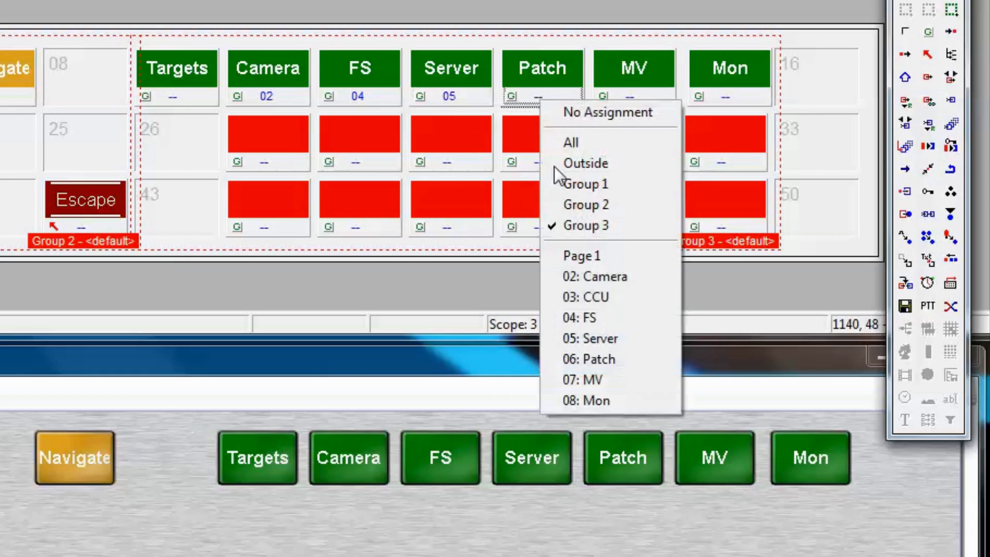
click(580, 339)
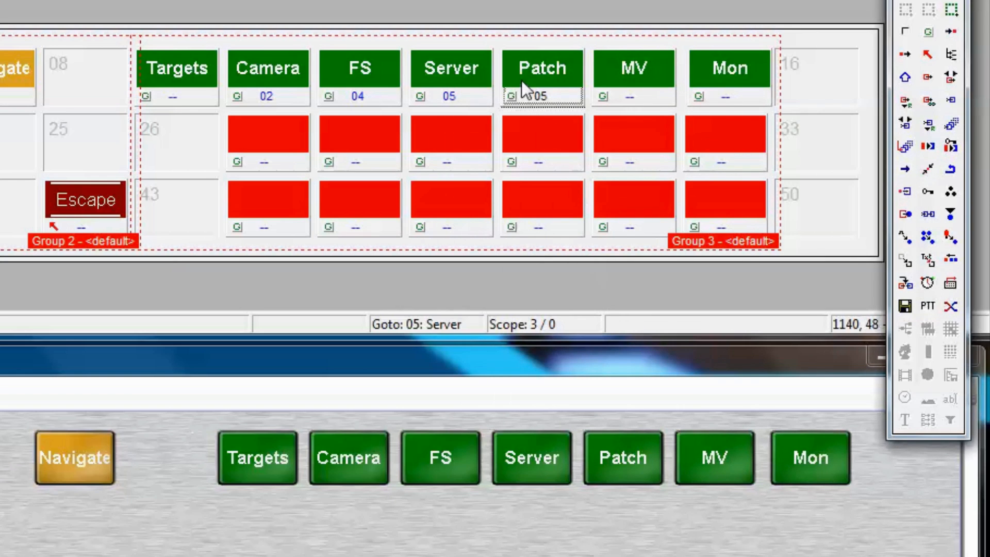
click(543, 98)
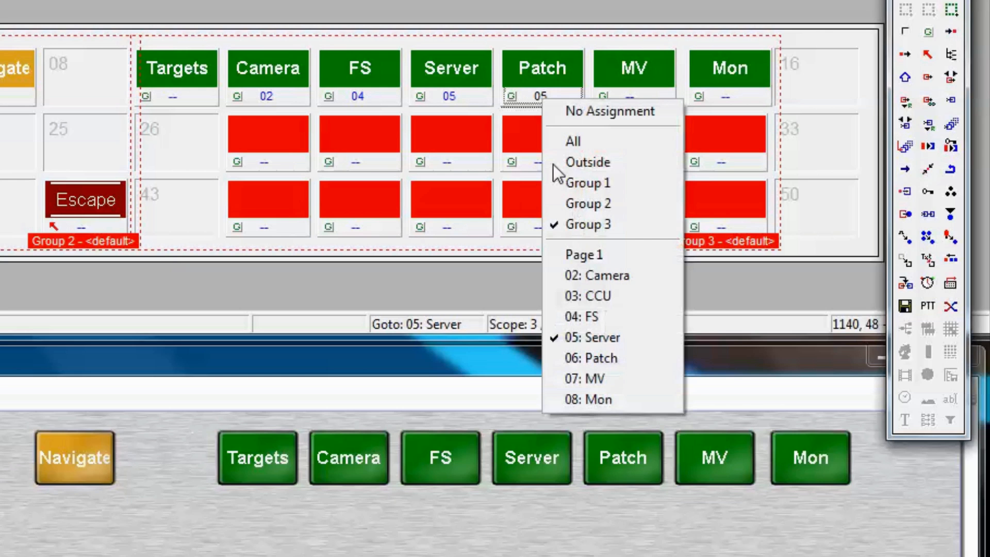
click(591, 358)
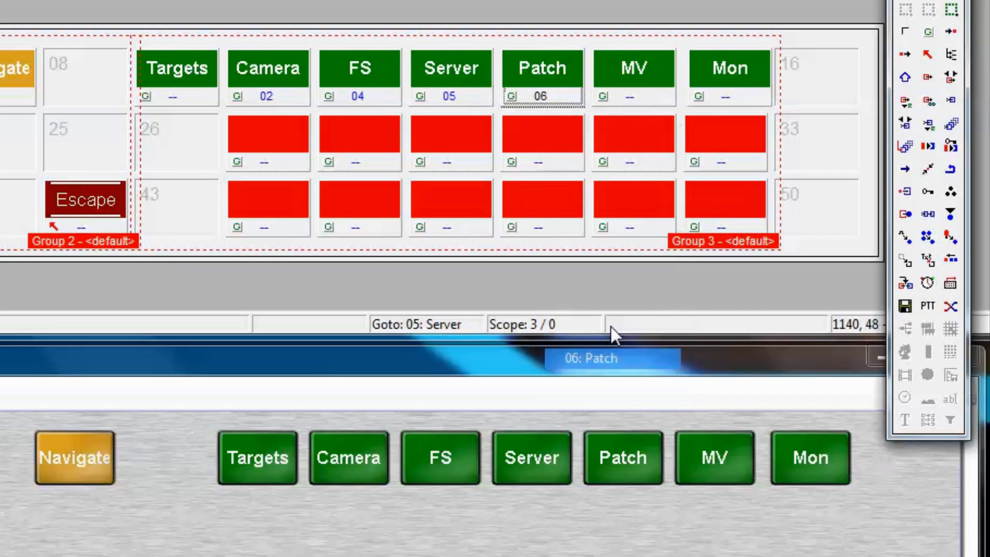
click(632, 97)
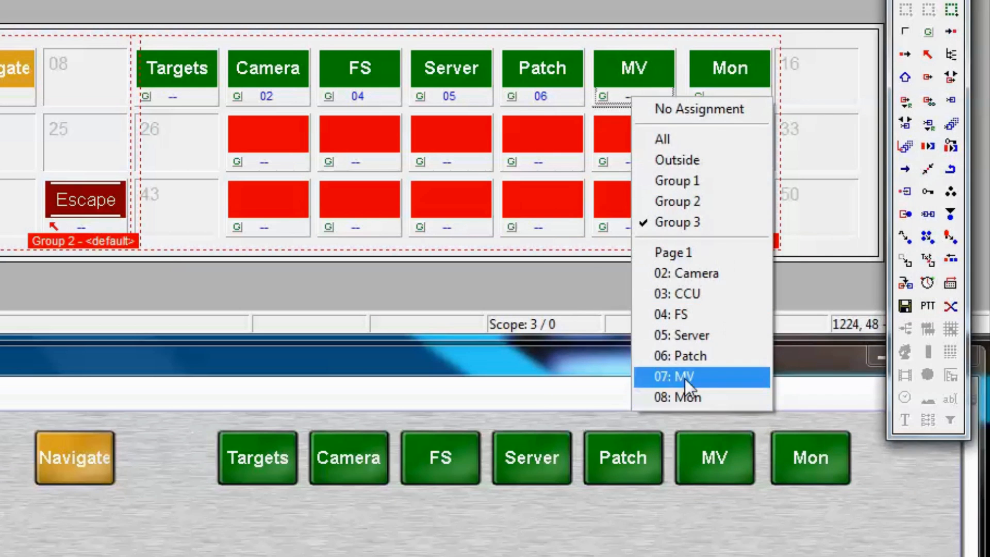
click(686, 378)
click(724, 97)
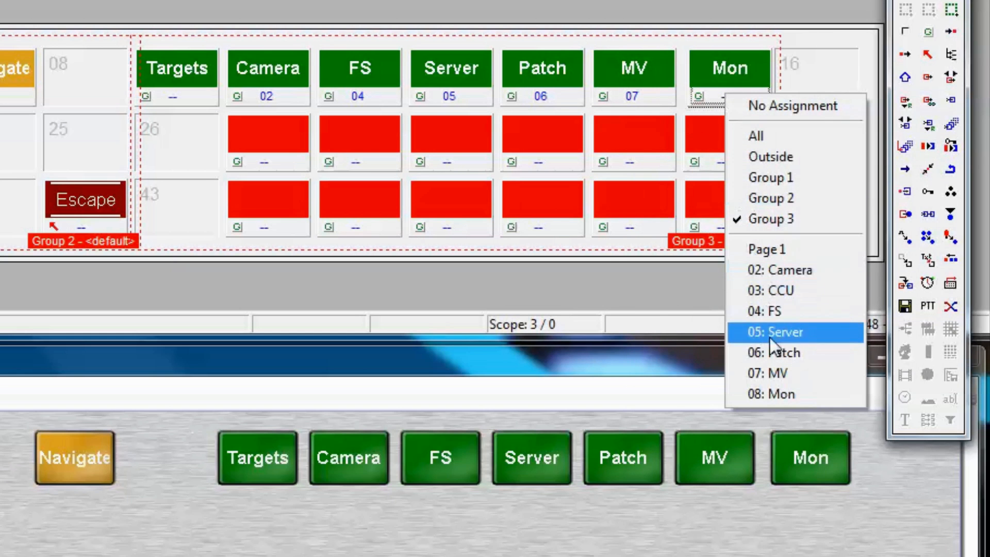
click(775, 394)
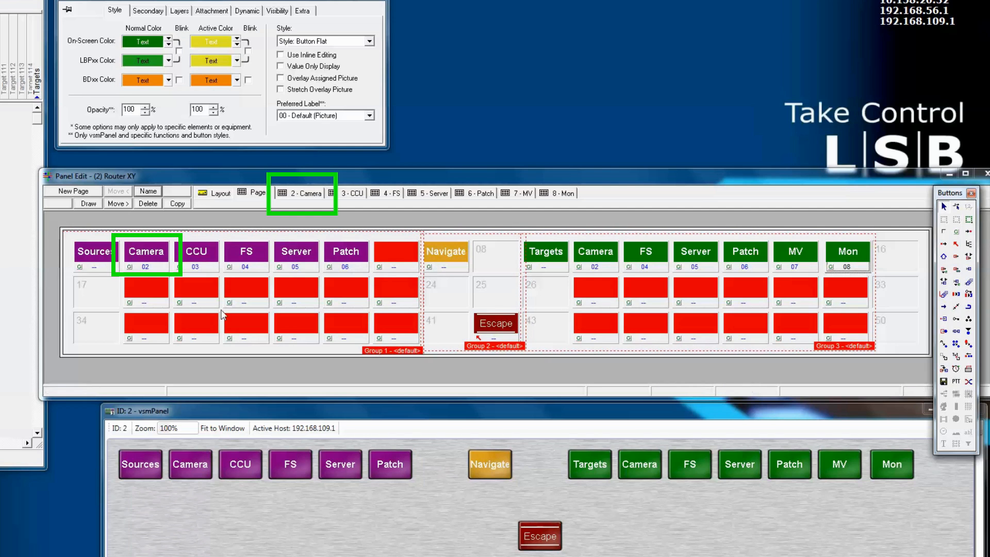
Place the sources Camera 1 to Camera 10 on page 2 - Camera, starting at slot 17
double_click(150, 258)
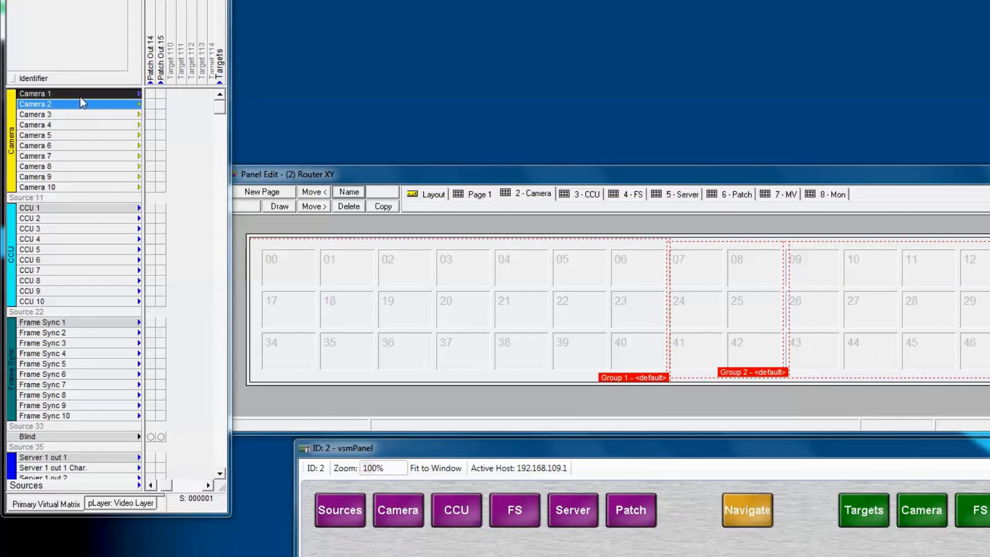
click(80, 95)
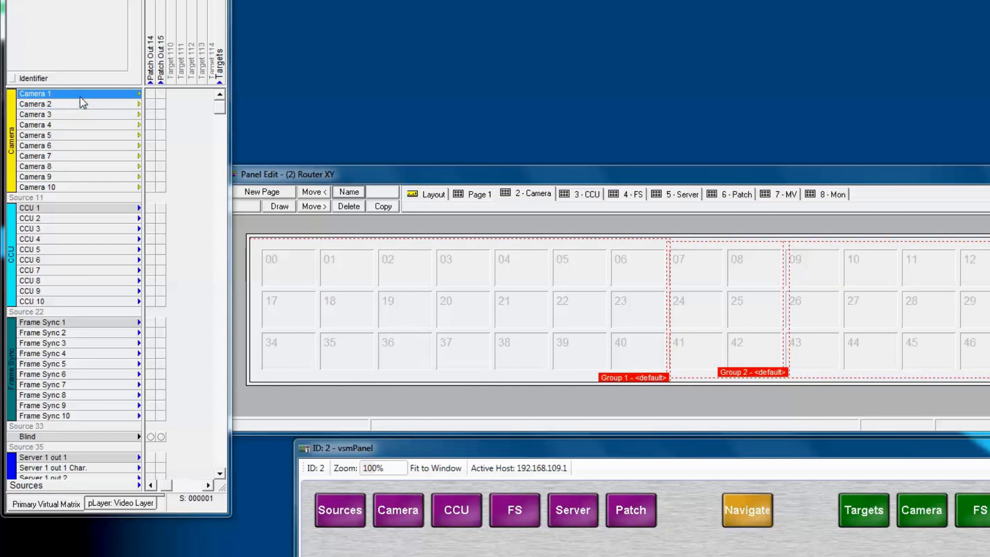
key(shift)
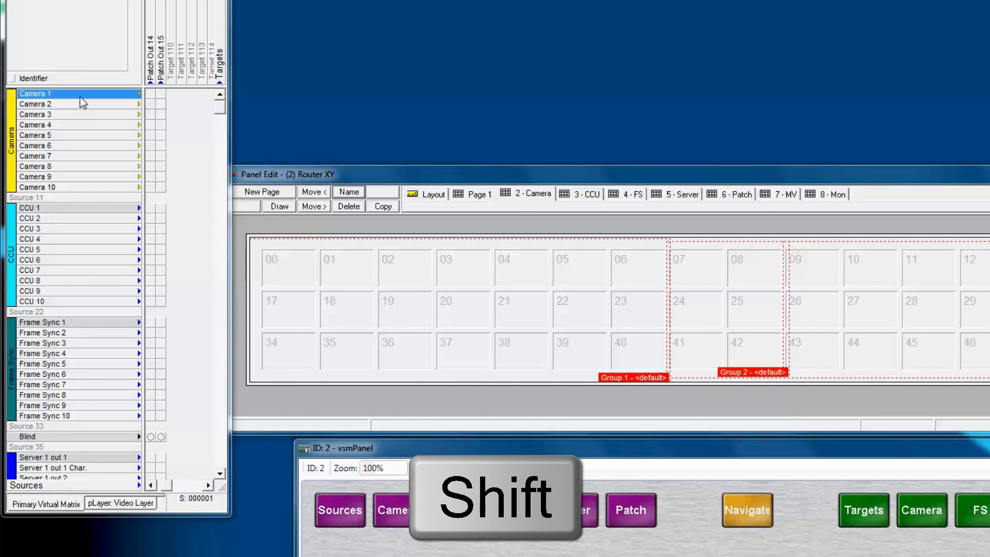
shift+click(67, 184)
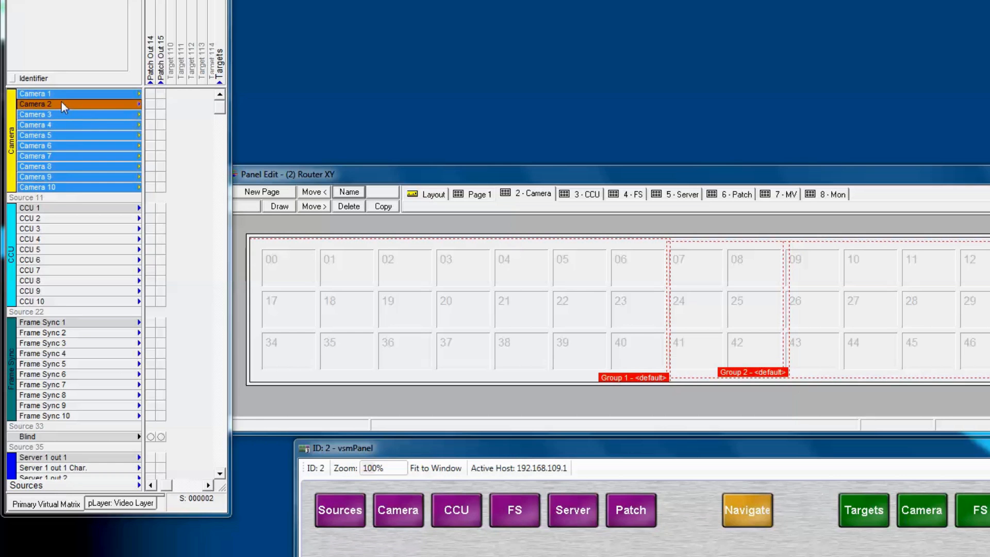
drag(61, 94, 296, 271)
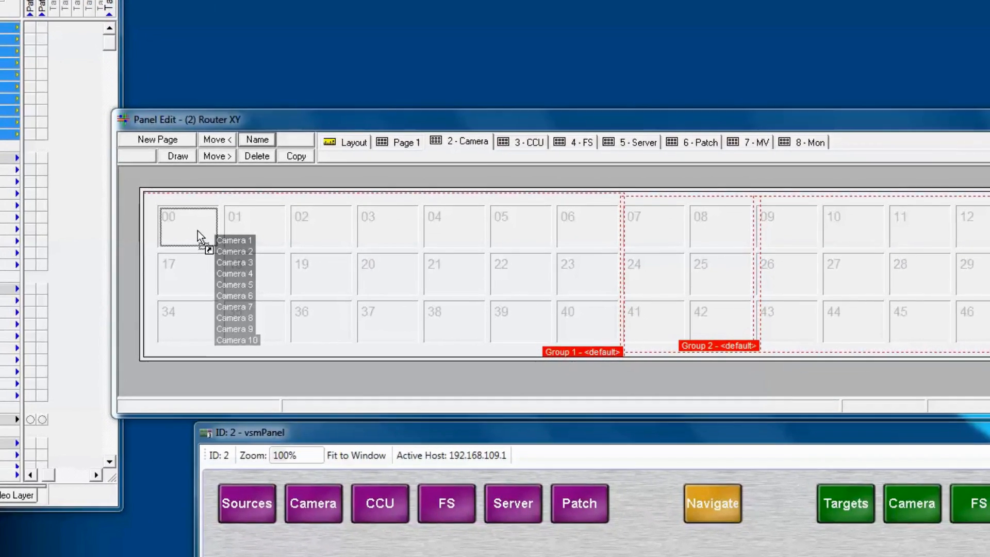
drag(197, 230, 198, 230)
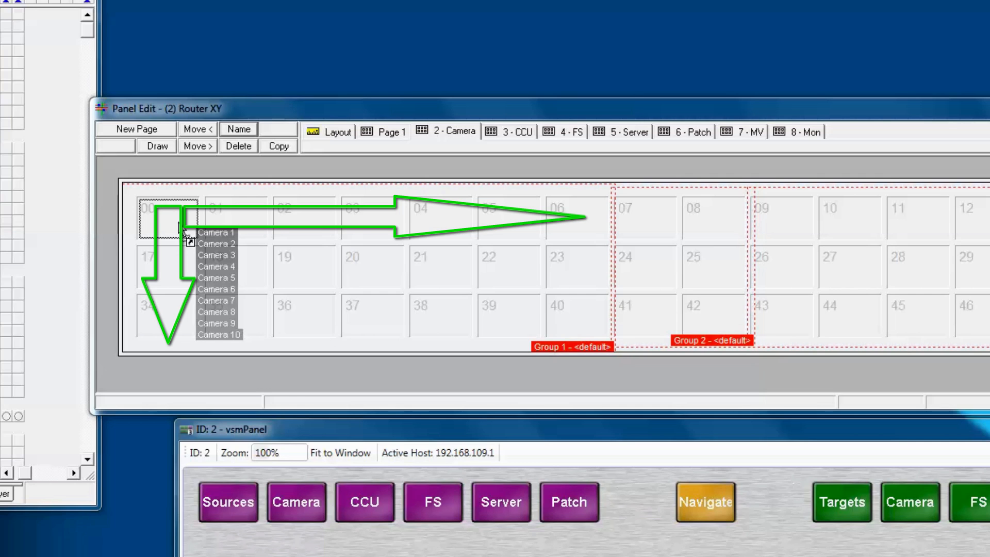
drag(182, 228, 171, 266)
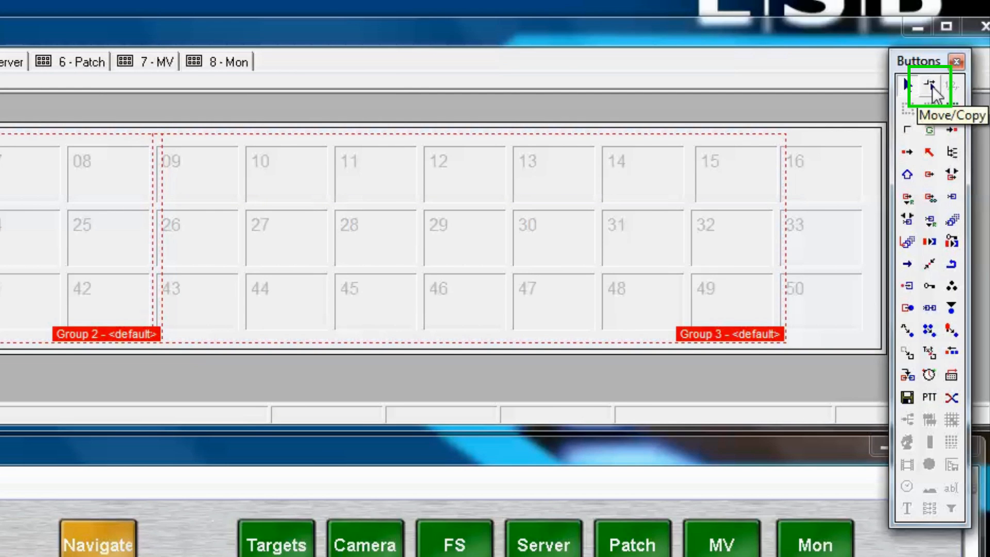
Move the camera buttons so Camera 6 to 10 occupy slots 34 to 38, and test the Camera source button in vsmPanel
click(932, 87)
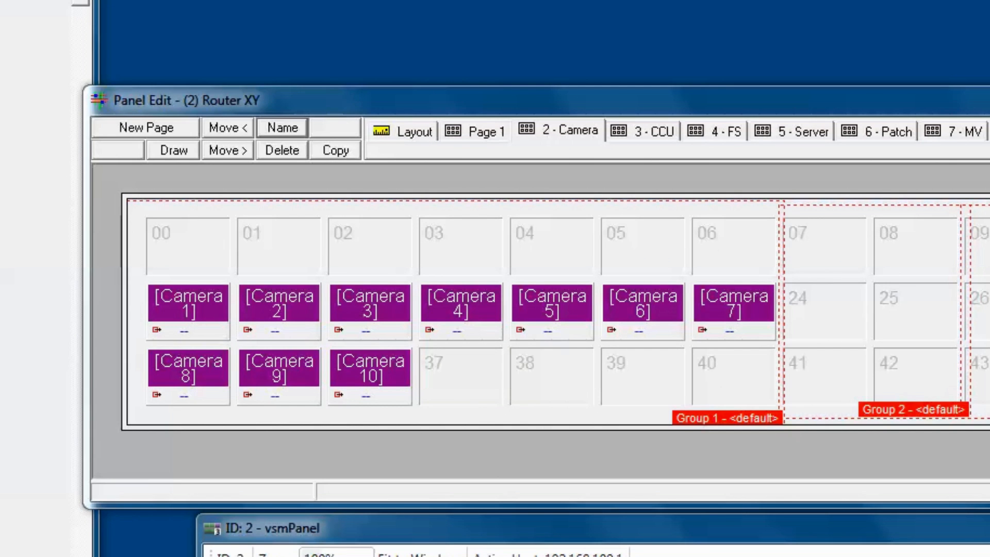
drag(383, 363, 520, 369)
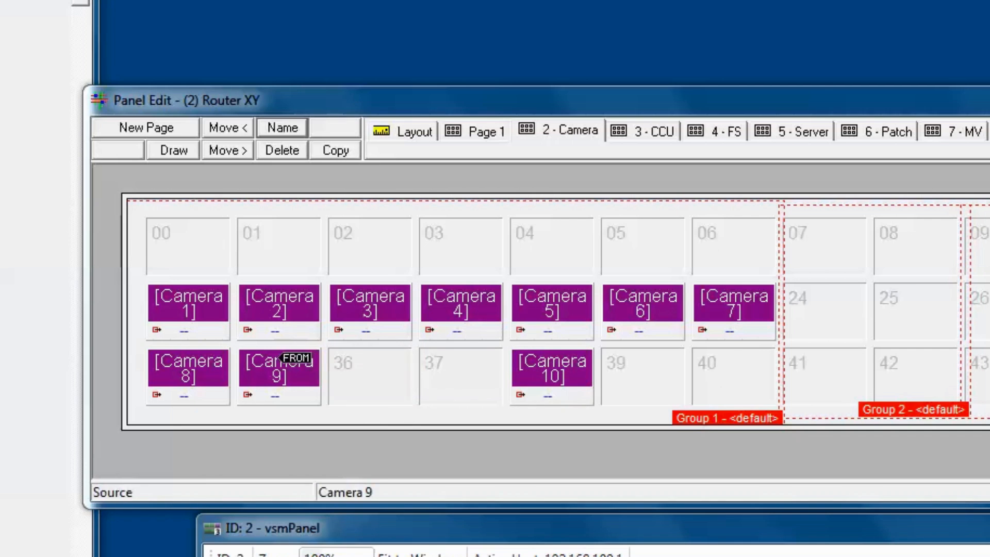
drag(289, 355, 461, 369)
drag(229, 380, 355, 382)
drag(598, 319, 224, 377)
drag(691, 310, 281, 381)
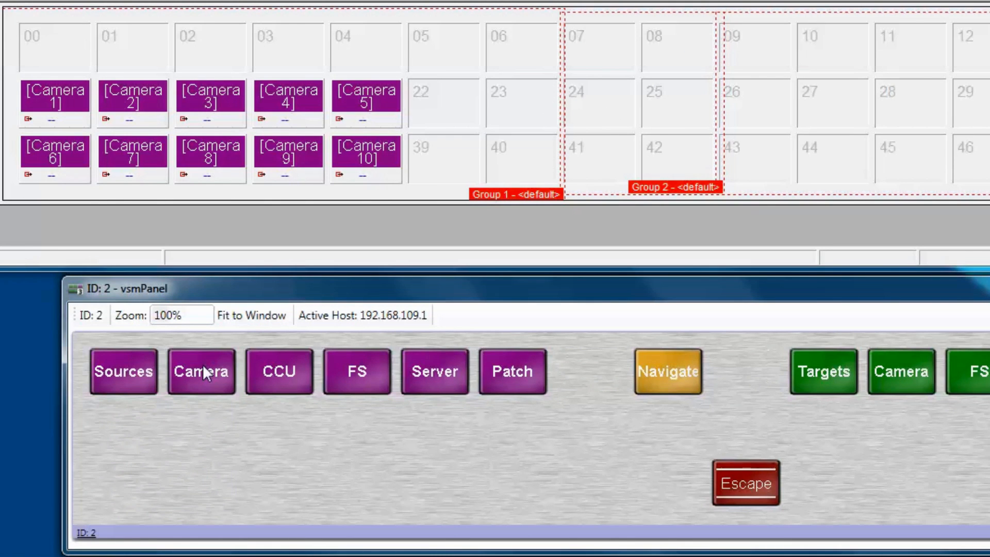
click(203, 371)
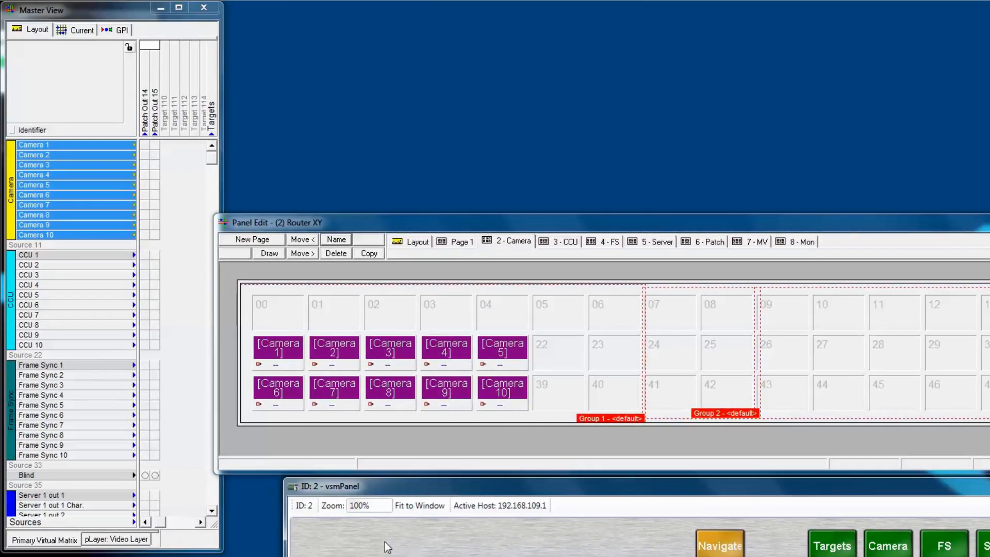
Connect sources CCU 1 to CCU 6 to the matching targets Camera 1 to Camera 6 in the Master View's current crosspoints
click(147, 523)
drag(147, 523, 147, 523)
click(147, 523)
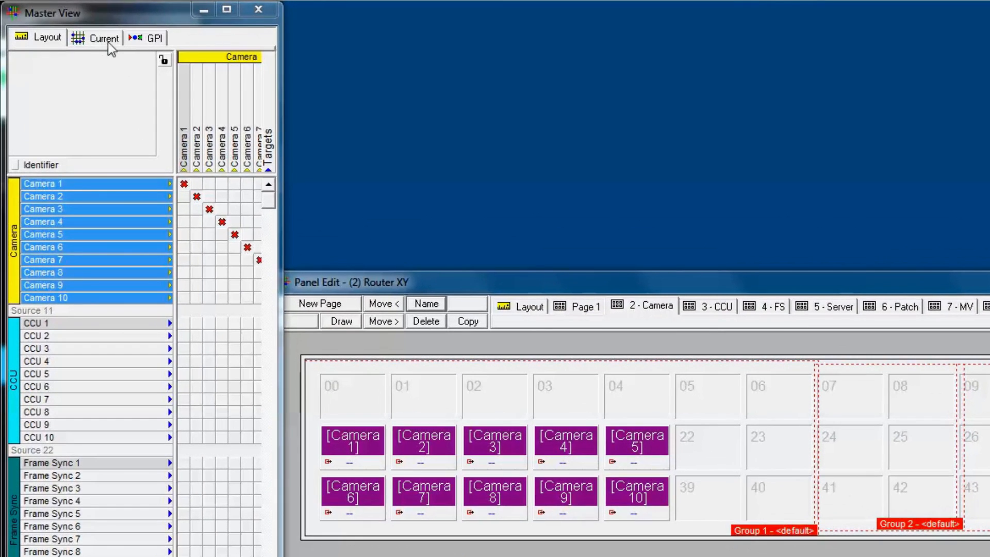
click(88, 34)
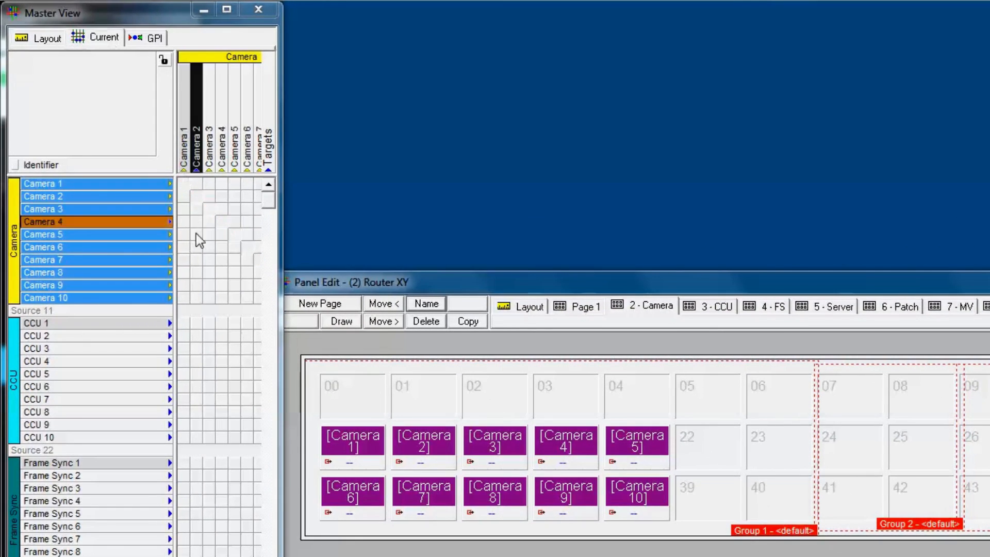
click(184, 324)
click(194, 335)
click(209, 351)
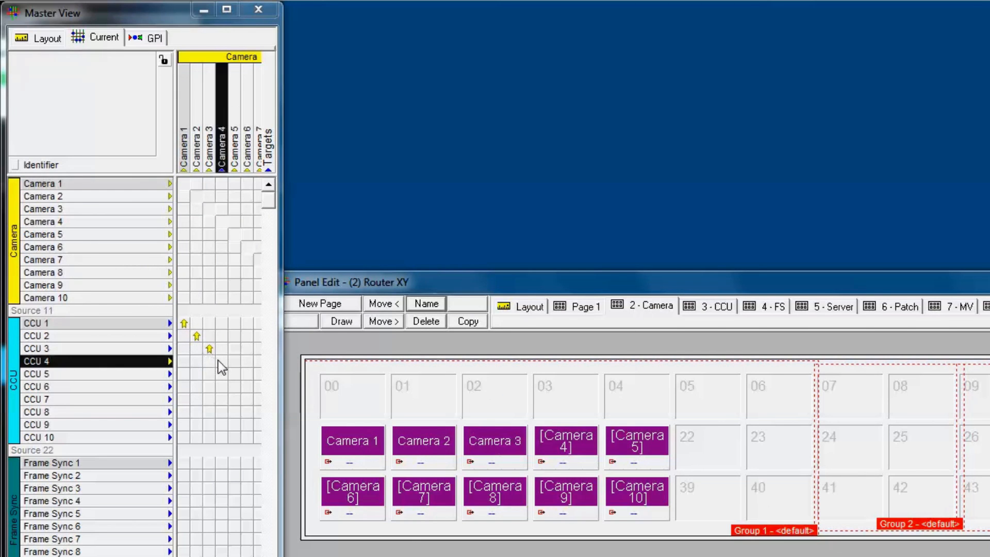
click(221, 362)
click(234, 373)
click(247, 386)
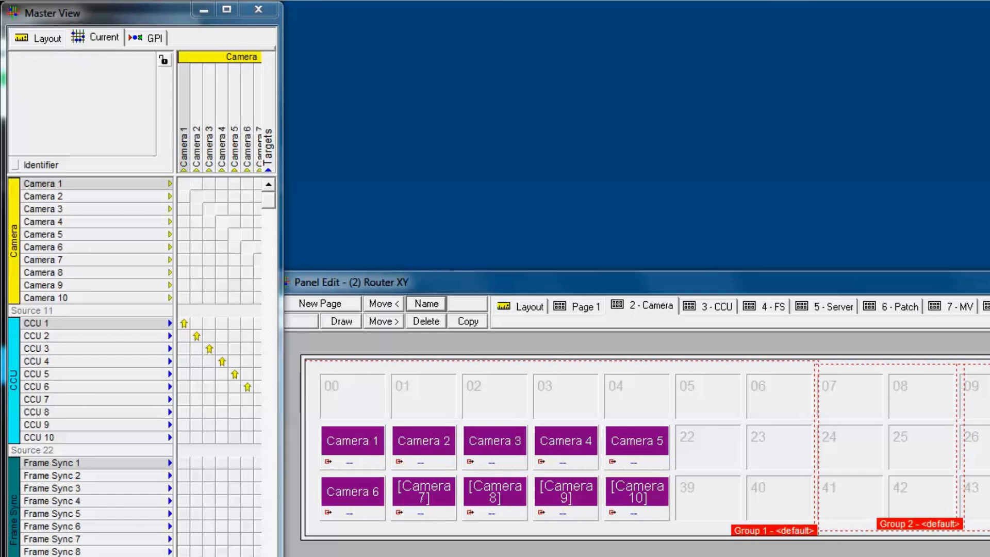
Connect sources CCU 7 to CCU 10 to the matching targets Camera 7 to Camera 10
scroll(219, 309, right, 4)
scroll(203, 491, right, 1)
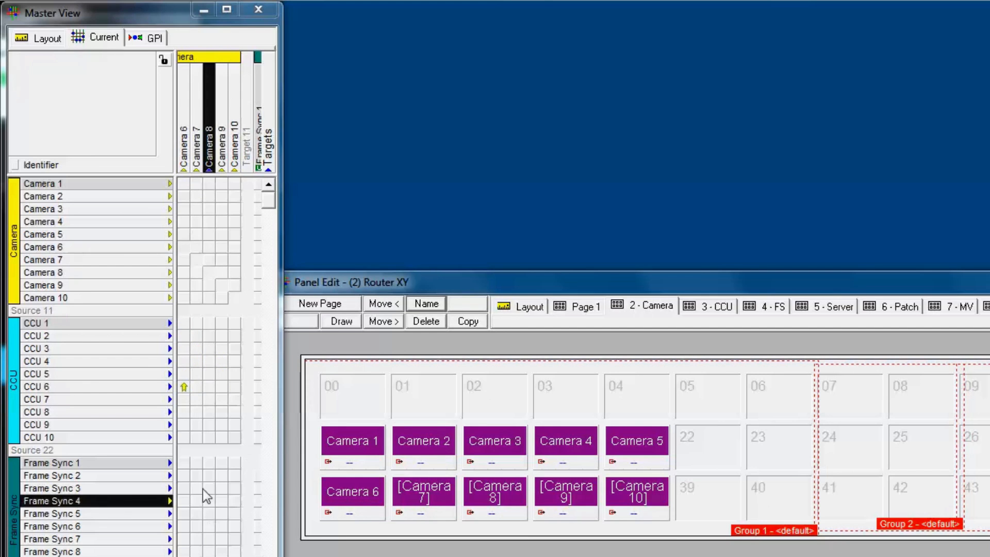
click(196, 400)
click(209, 412)
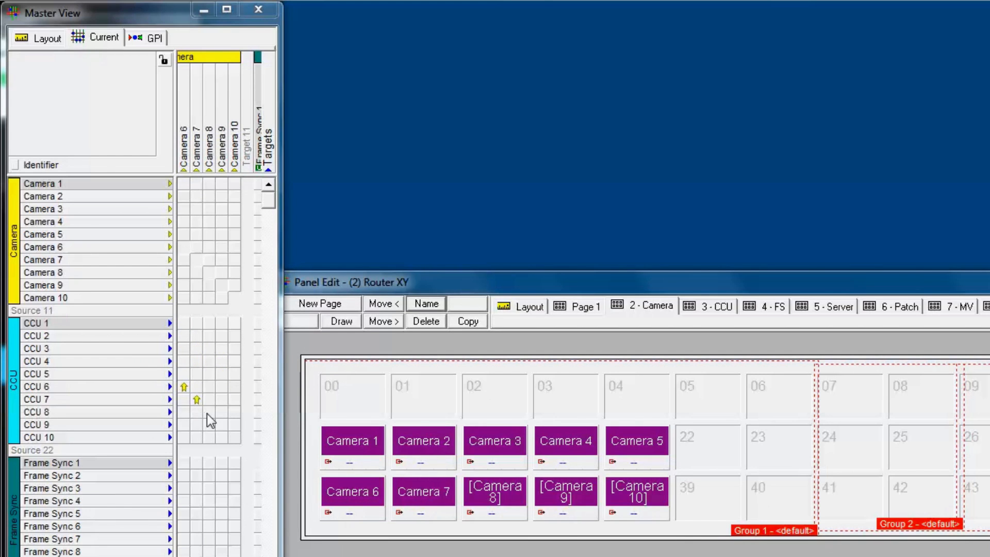
click(222, 425)
click(235, 438)
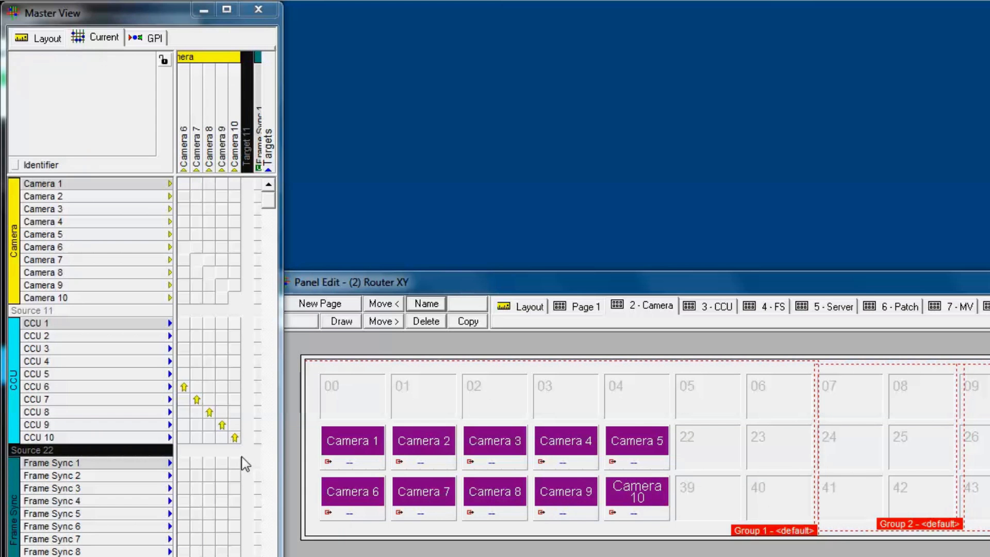
Examine the signal type and the input and output assignment in the Camera 1 source's connection properties
double_click(71, 185)
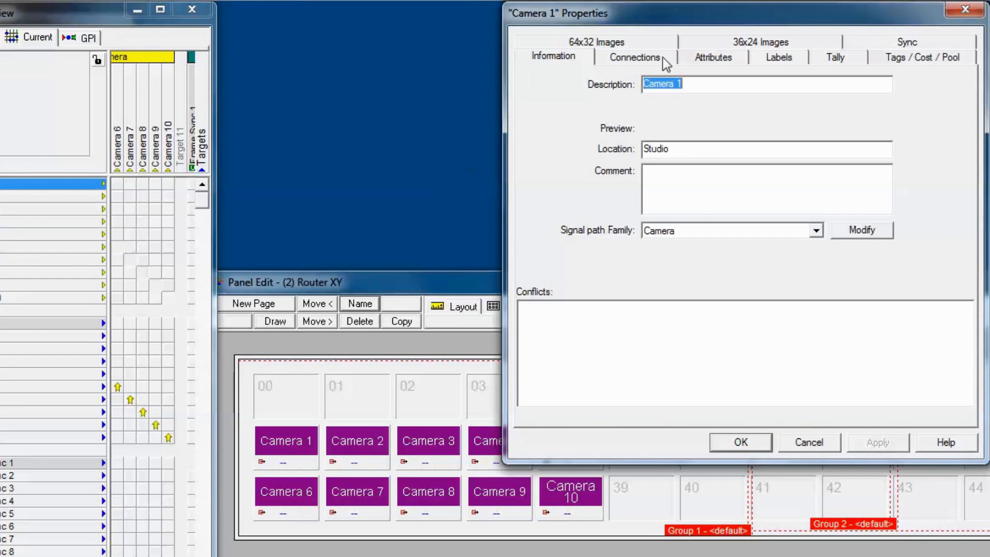
click(662, 57)
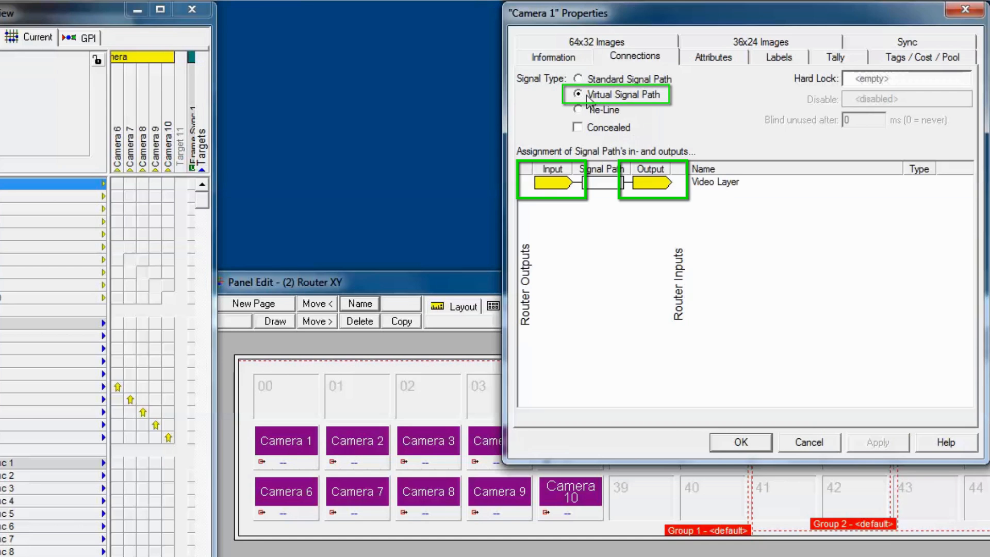
click(744, 445)
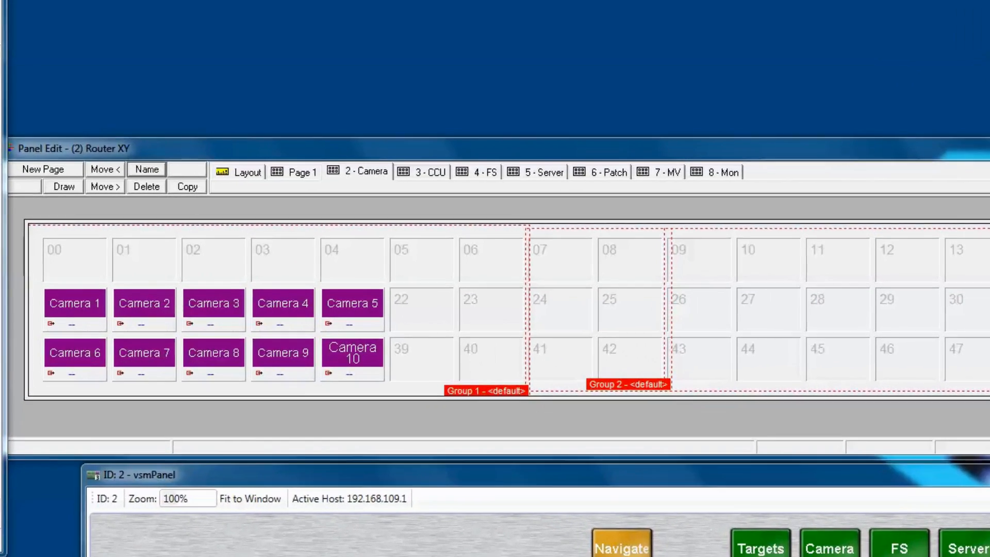
Set the Escape button on Page 1 to show on all pages
click(217, 147)
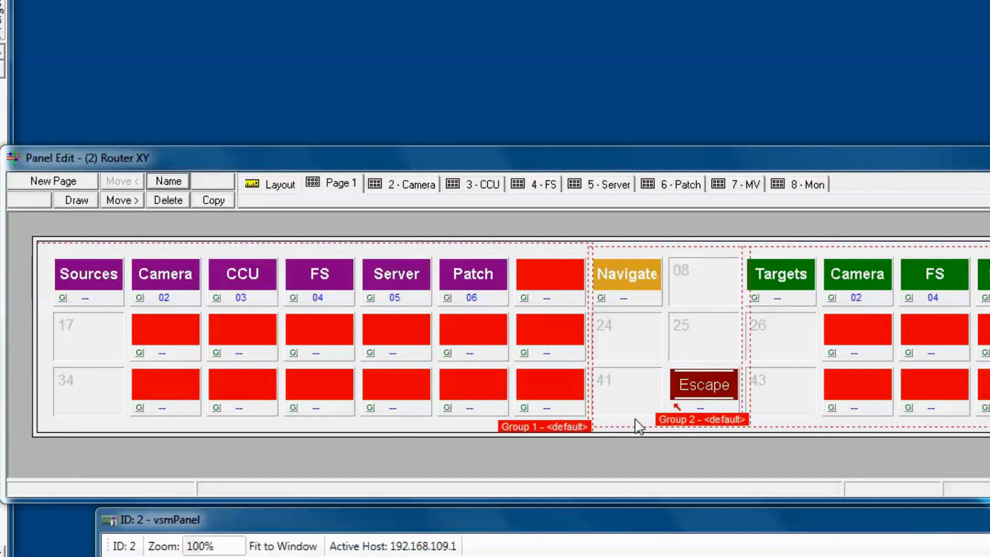
click(698, 384)
right_click(698, 385)
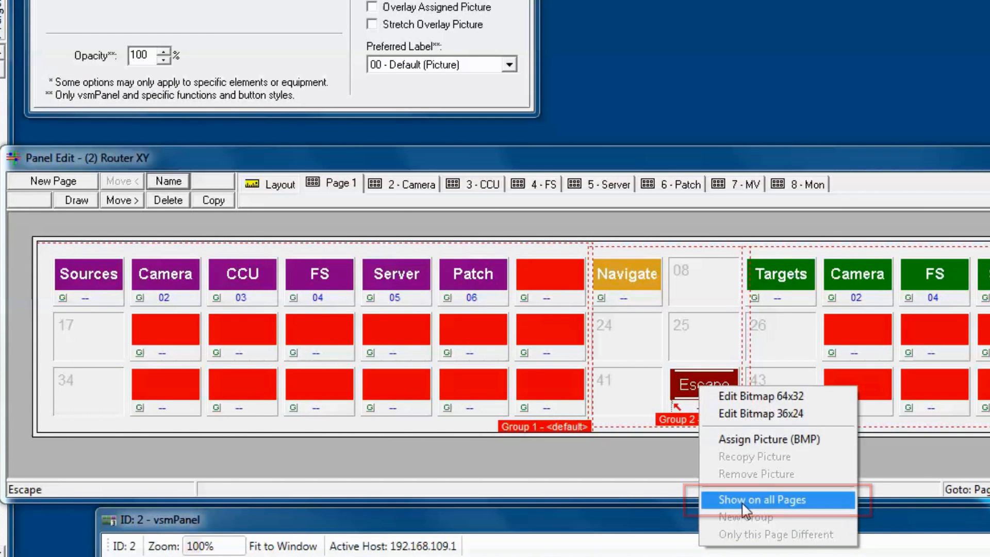
click(743, 501)
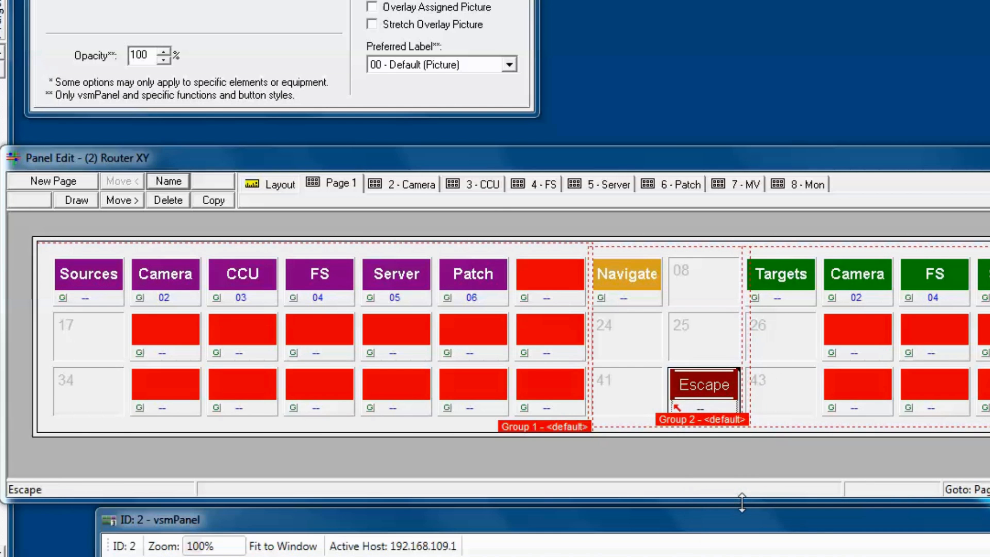
Check the other panel pages for the Escape button and return to Page 1
click(410, 184)
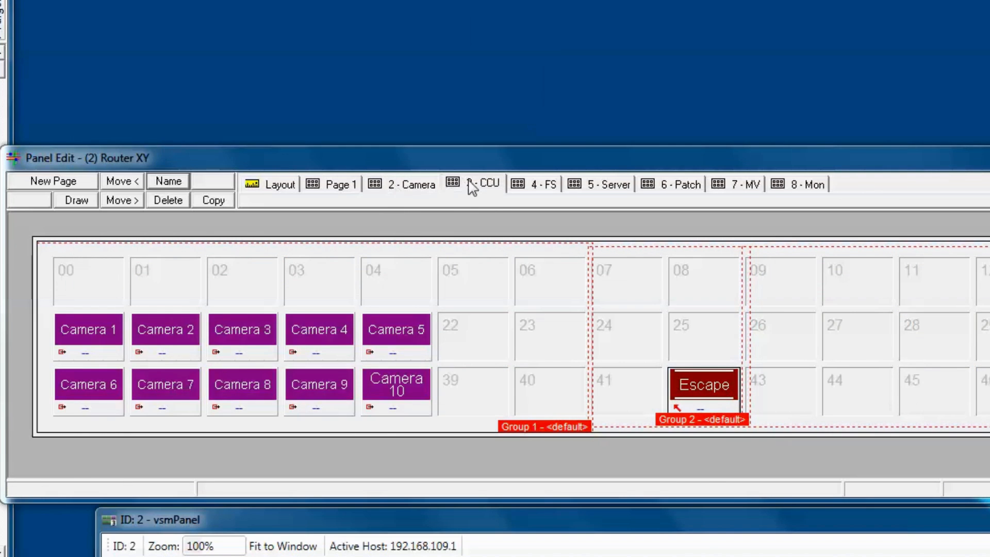
click(469, 184)
click(676, 186)
click(722, 185)
click(794, 184)
click(338, 184)
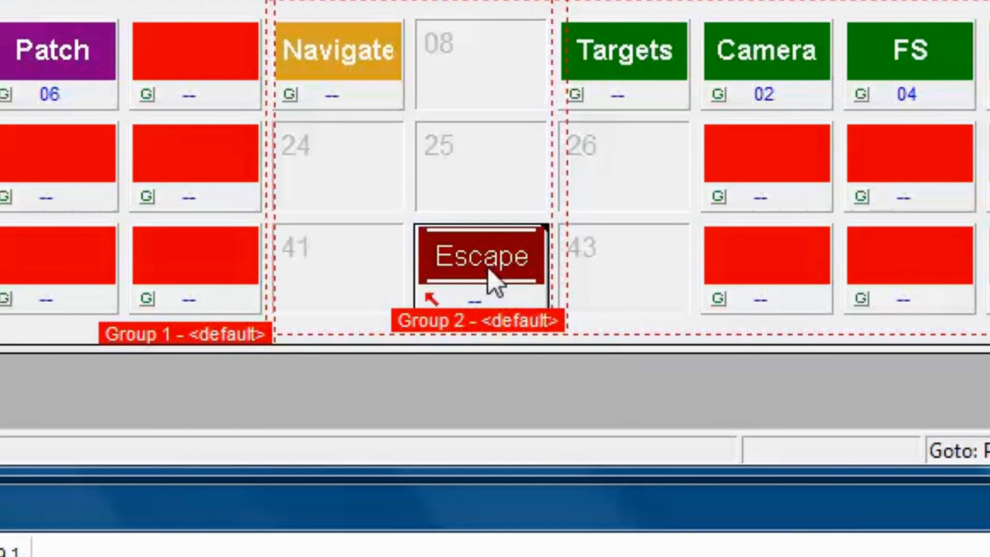
Turn Show on all Pages off and back on for the Escape button
right_click(486, 343)
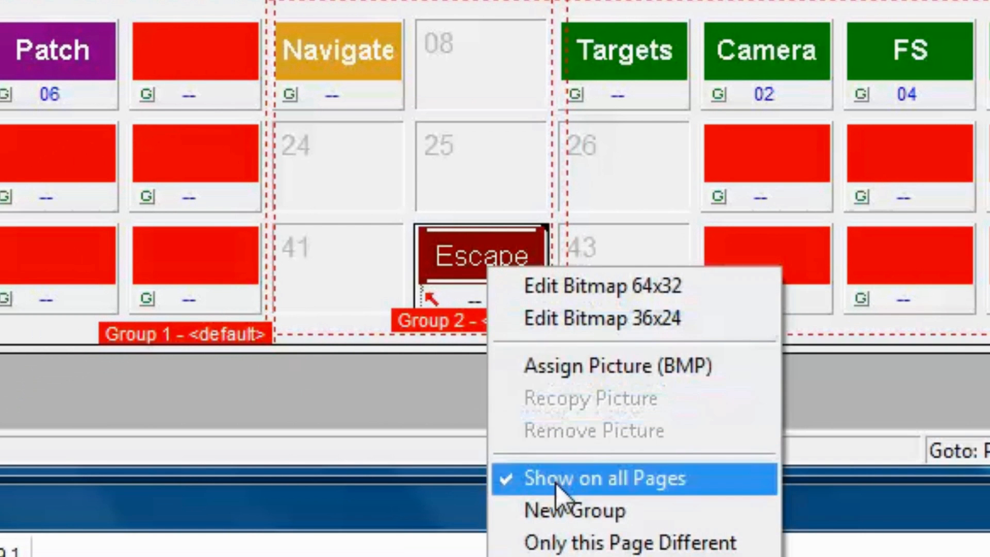
click(555, 482)
right_click(487, 264)
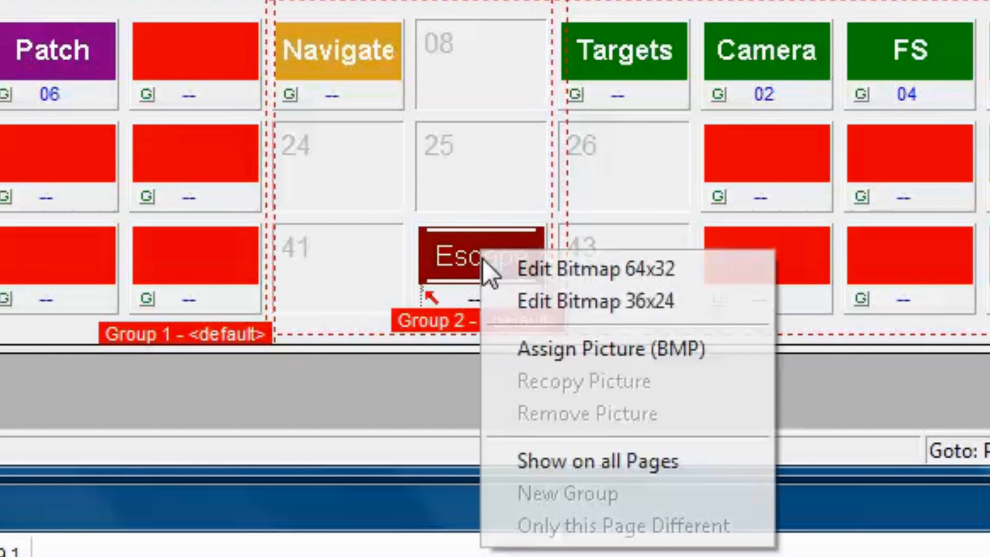
click(543, 455)
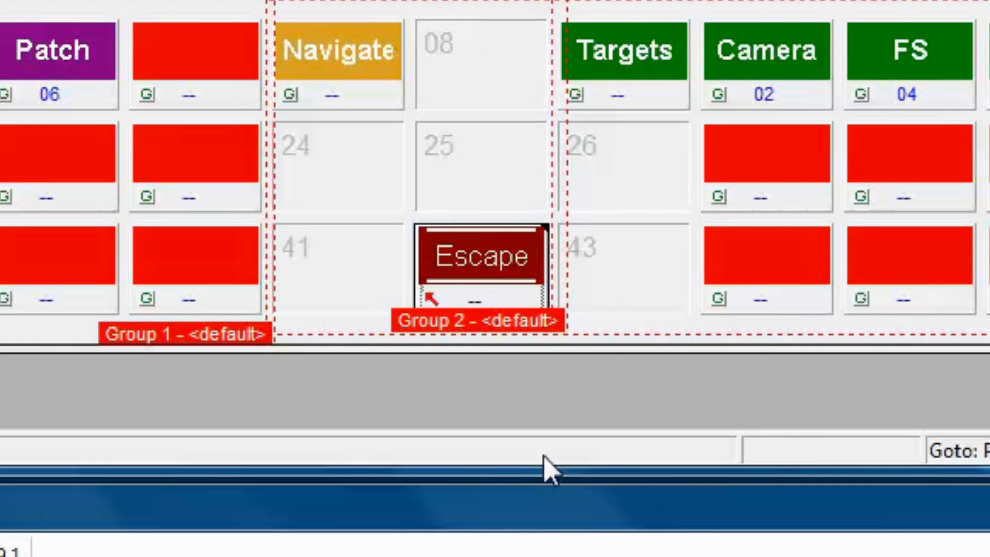